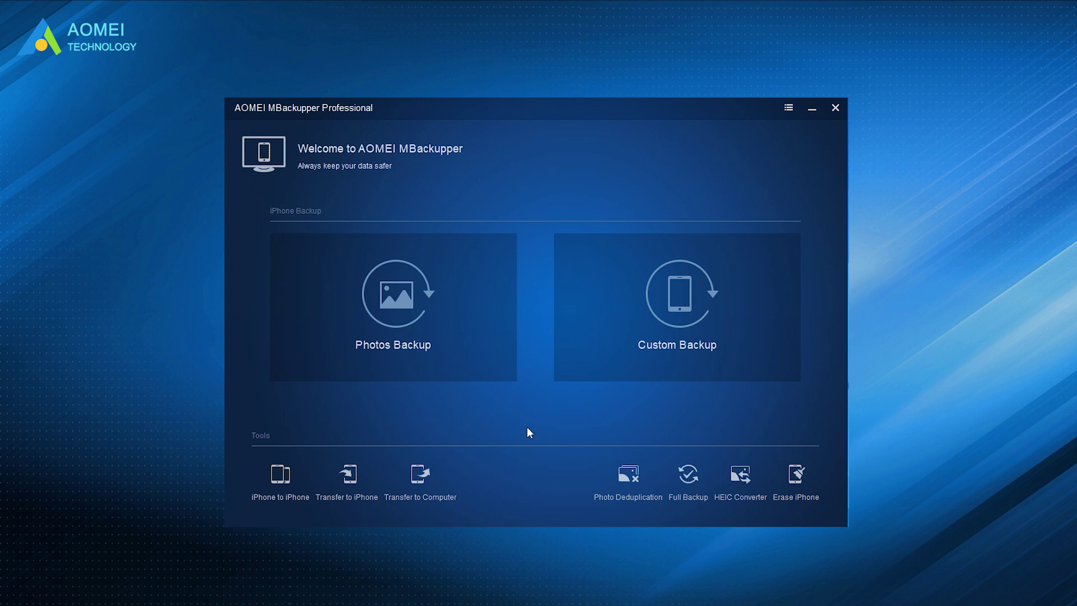
# - Preview Transfer to iPhone, Custom Backup and Erase iPhone, then open Photo Deduplication
pyautogui.click(346, 493)
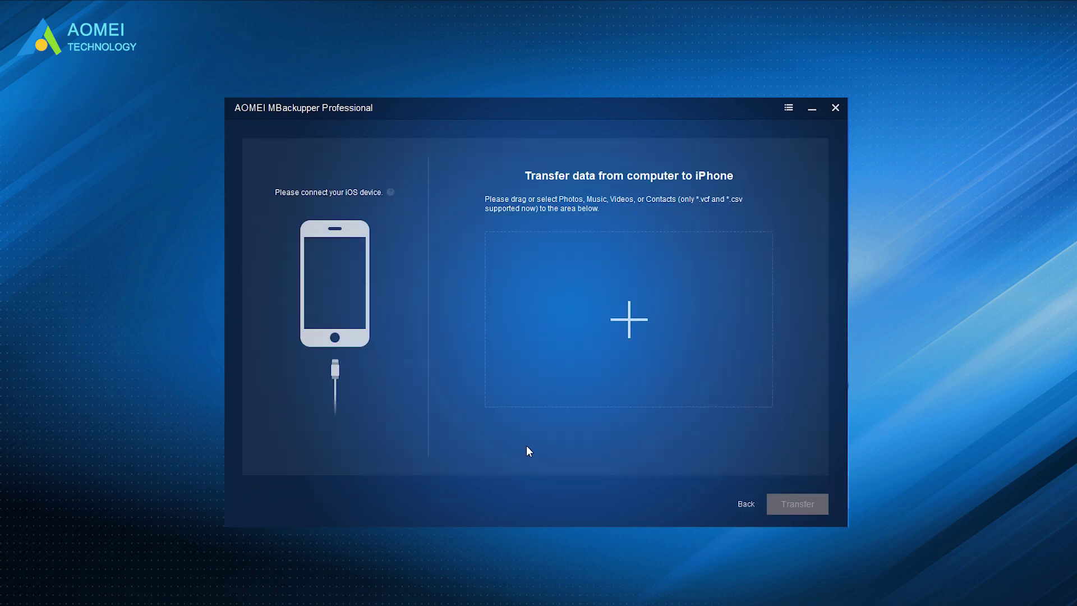
pyautogui.click(740, 504)
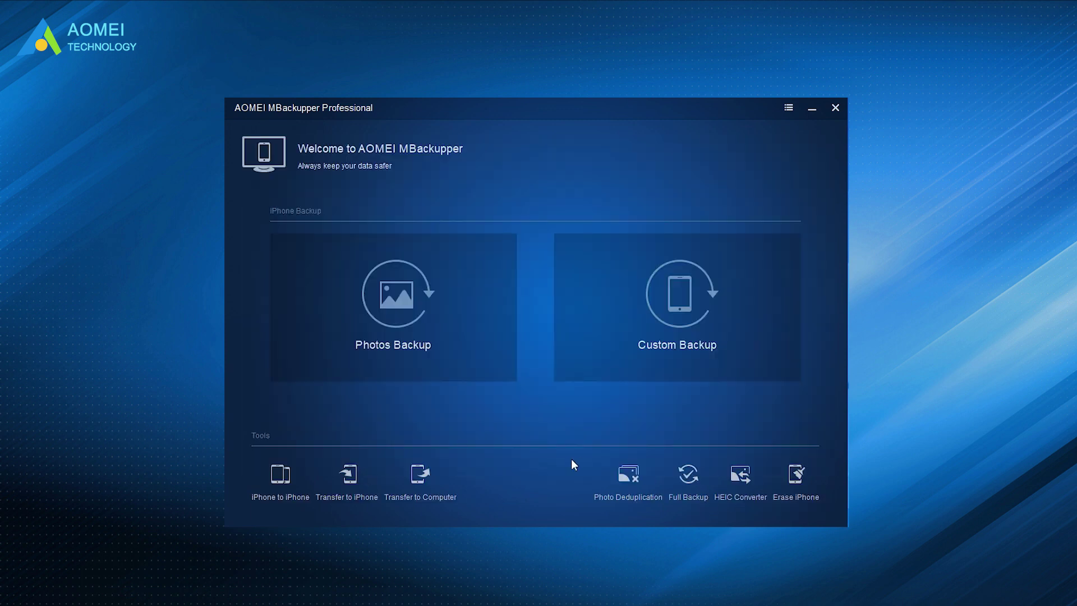
pyautogui.click(651, 352)
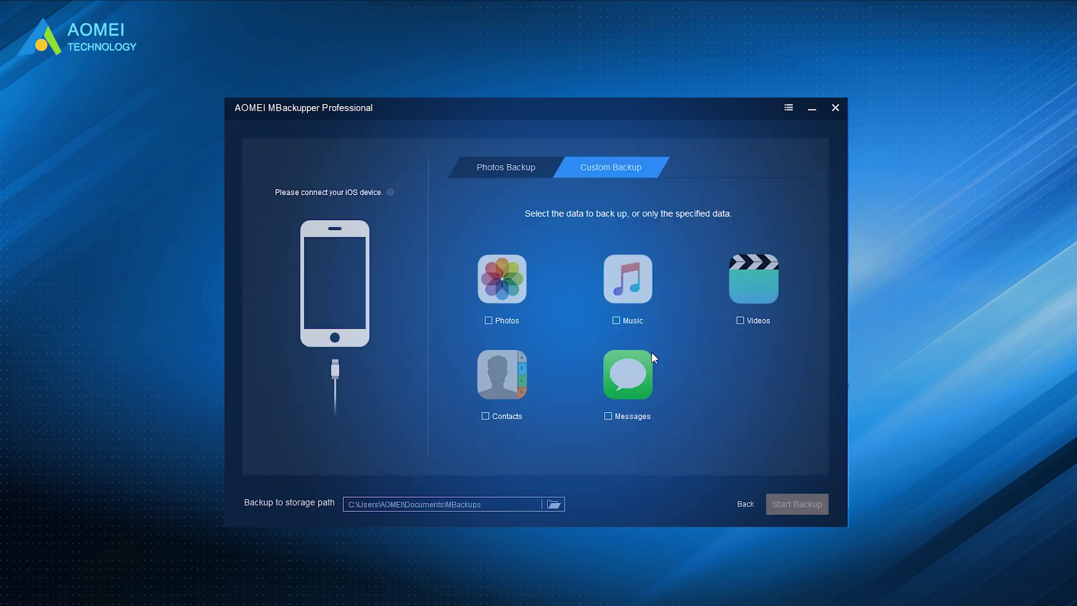
pyautogui.click(741, 501)
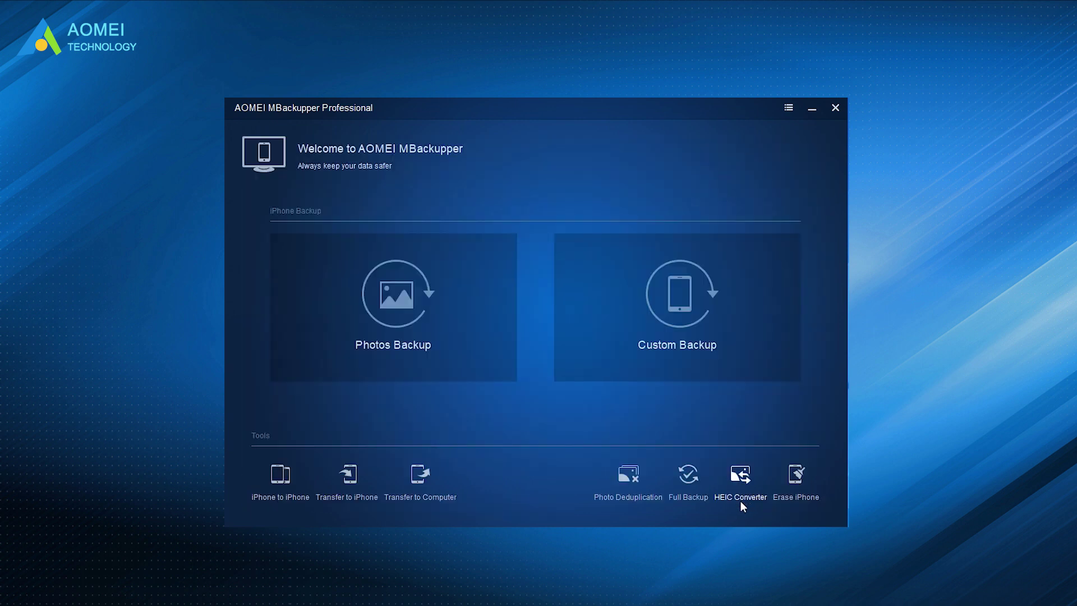
pyautogui.click(792, 496)
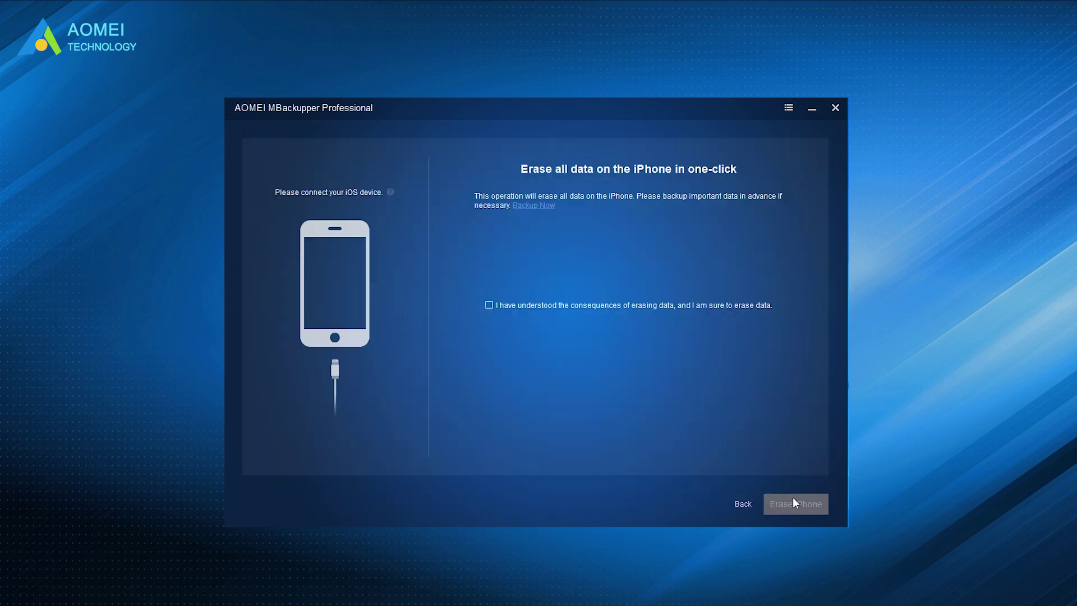
pyautogui.click(733, 498)
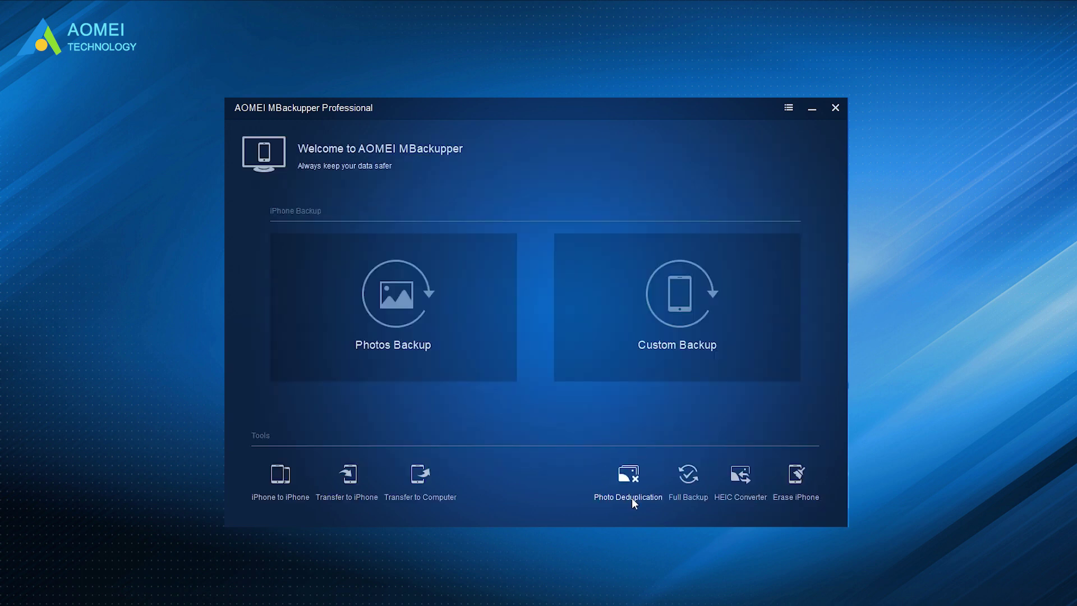
pyautogui.click(628, 477)
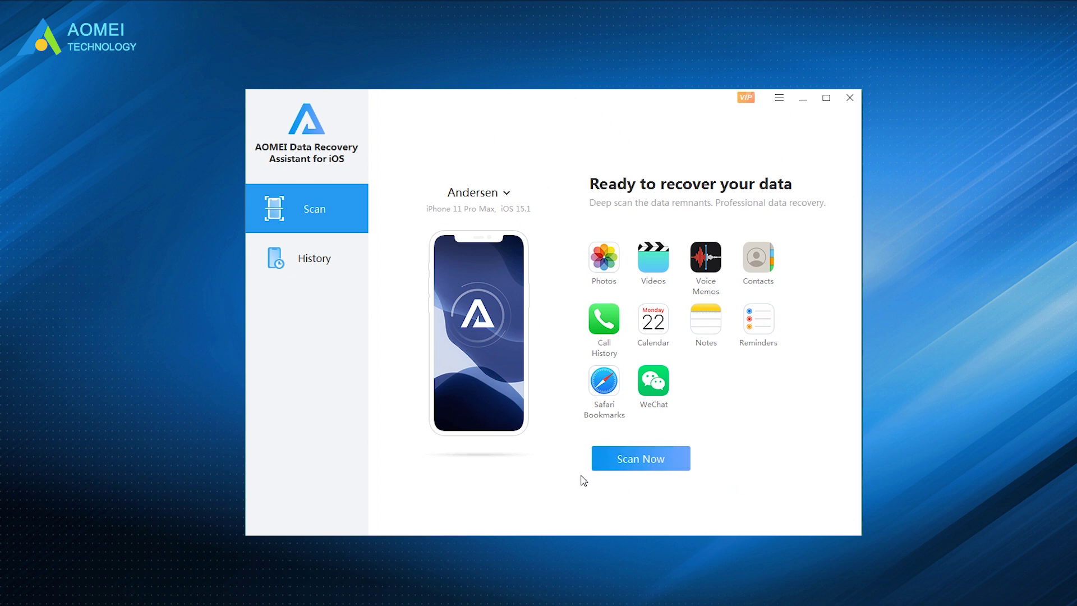
# - View the empty scan History, then return to the Scan page with the iPhone ready
pyautogui.click(322, 260)
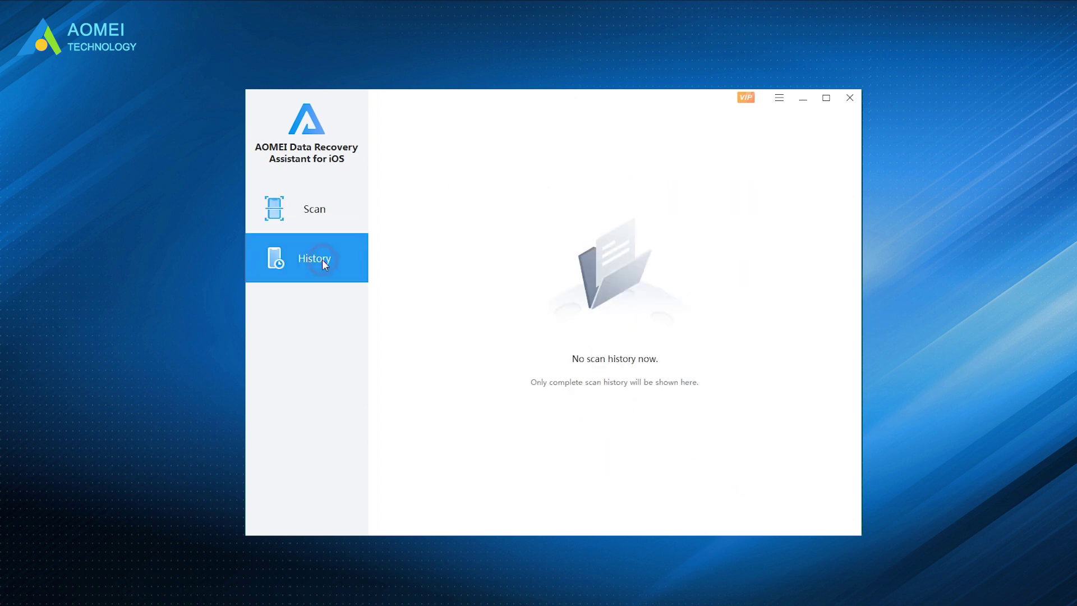
pyautogui.click(327, 209)
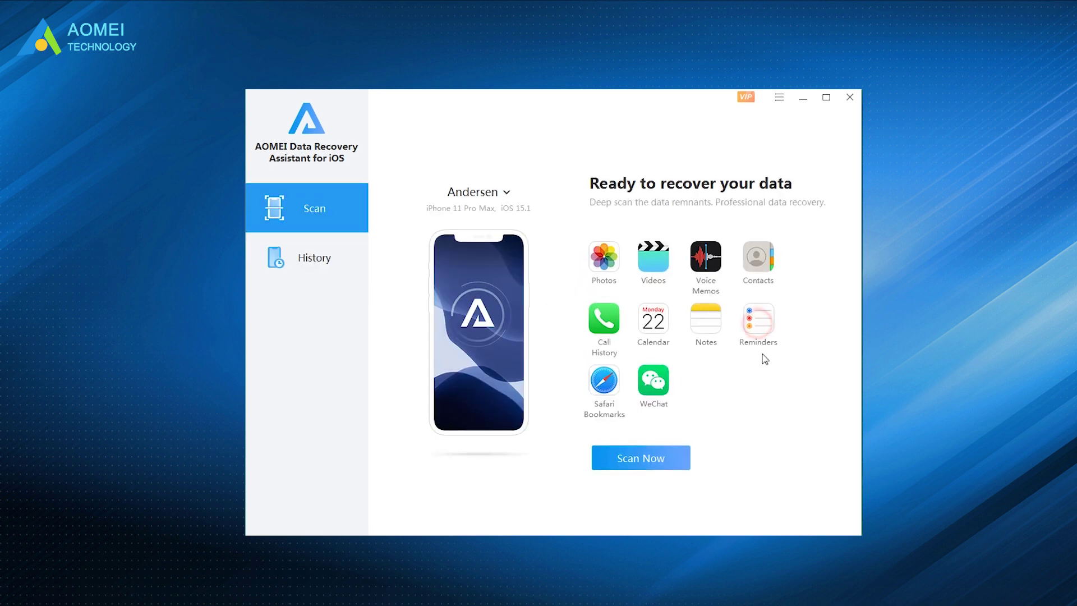